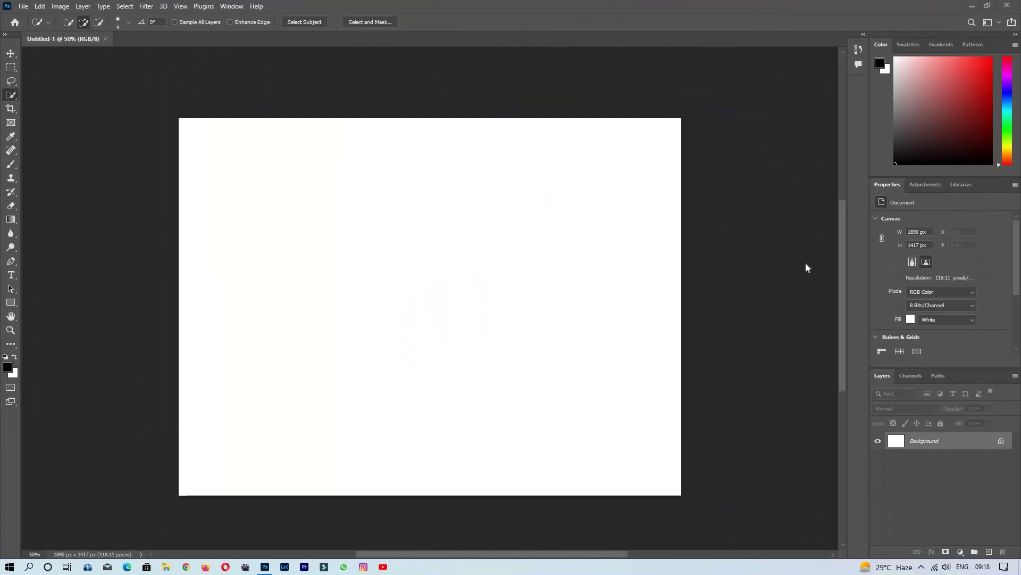
# - Confirm Neural Filters is greyed out under Filter, then bring up the Help menu
pyautogui.click(230, 7)
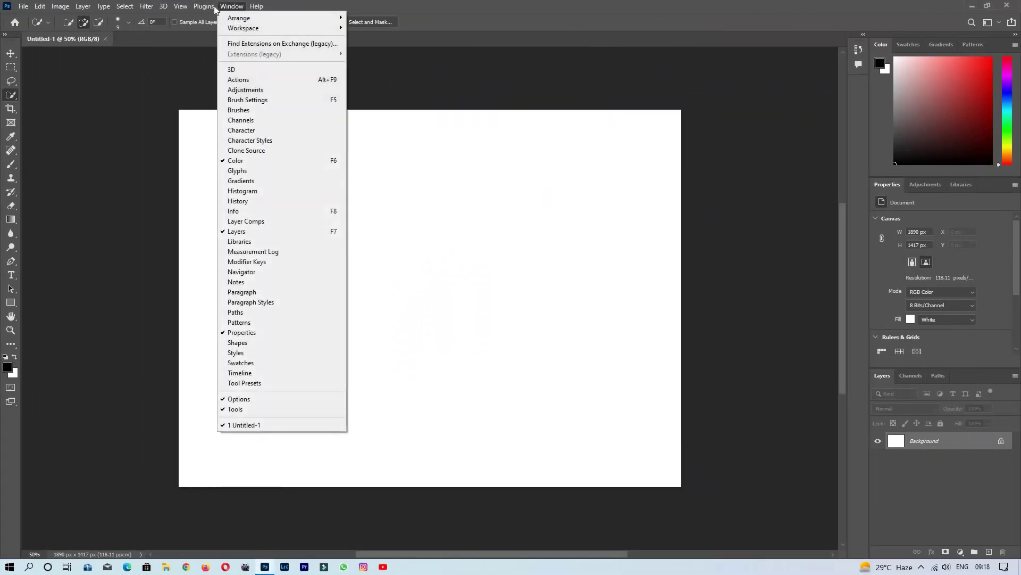
pyautogui.click(154, 8)
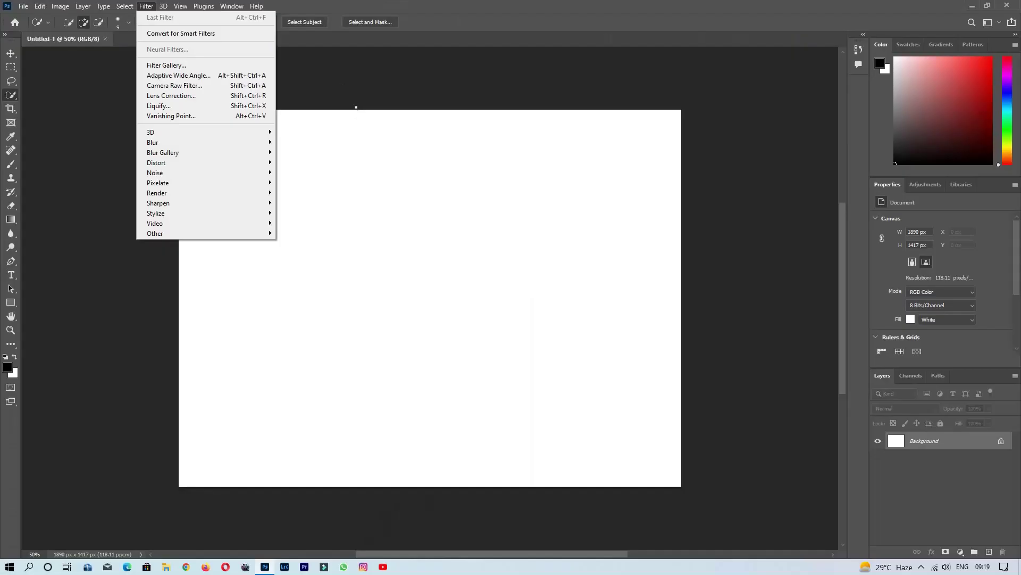
pyautogui.click(347, 110)
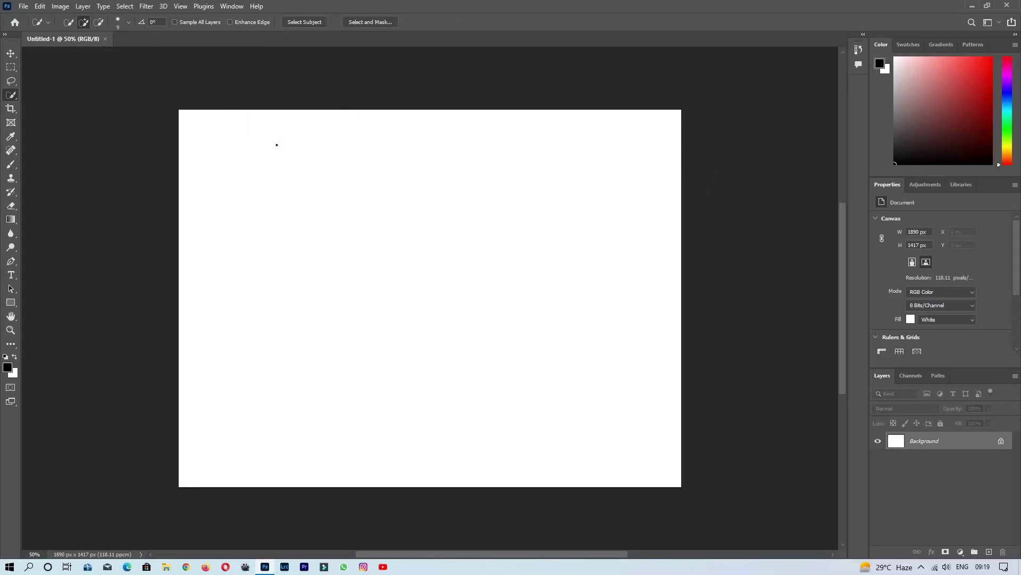
pyautogui.click(258, 7)
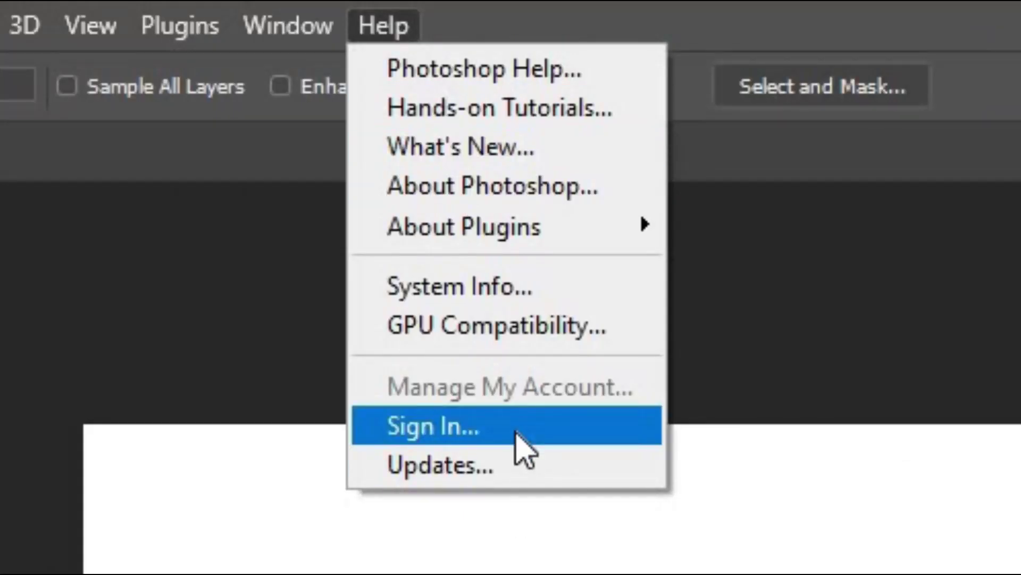
# - Sign in with the Adobe account's e-mail and password, skipping the backup-email prompt
pyautogui.click(516, 432)
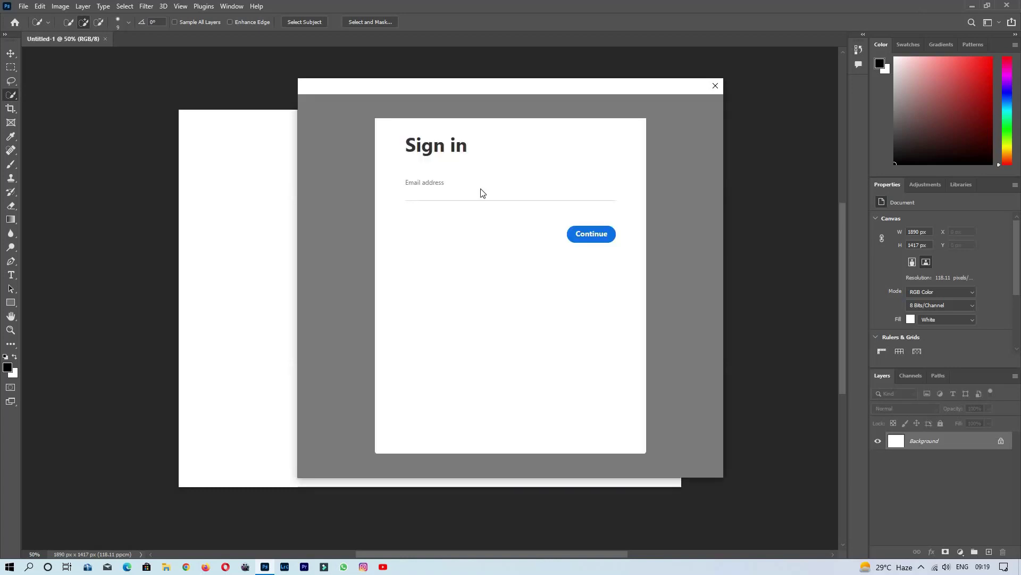
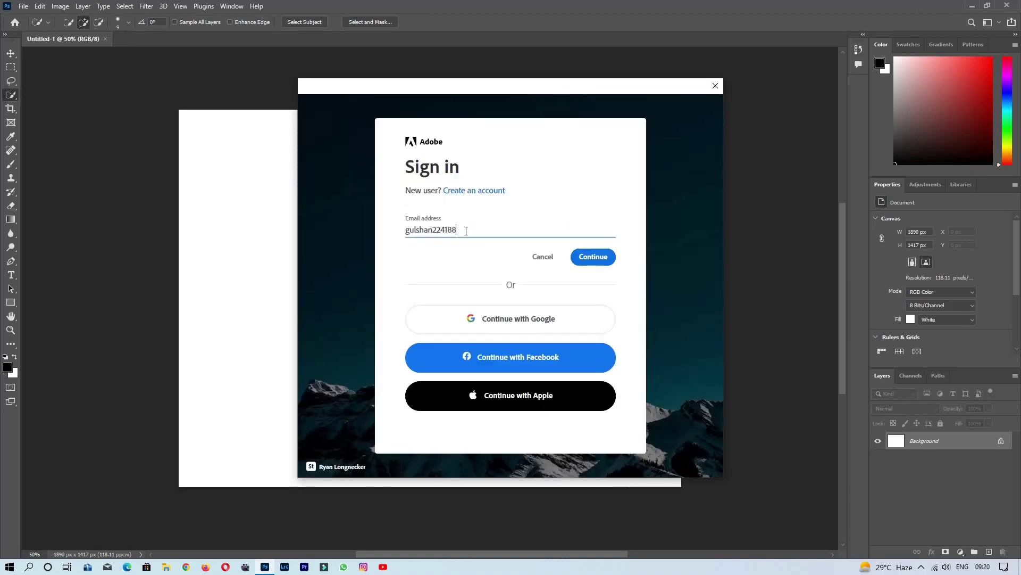
pyautogui.click(605, 256)
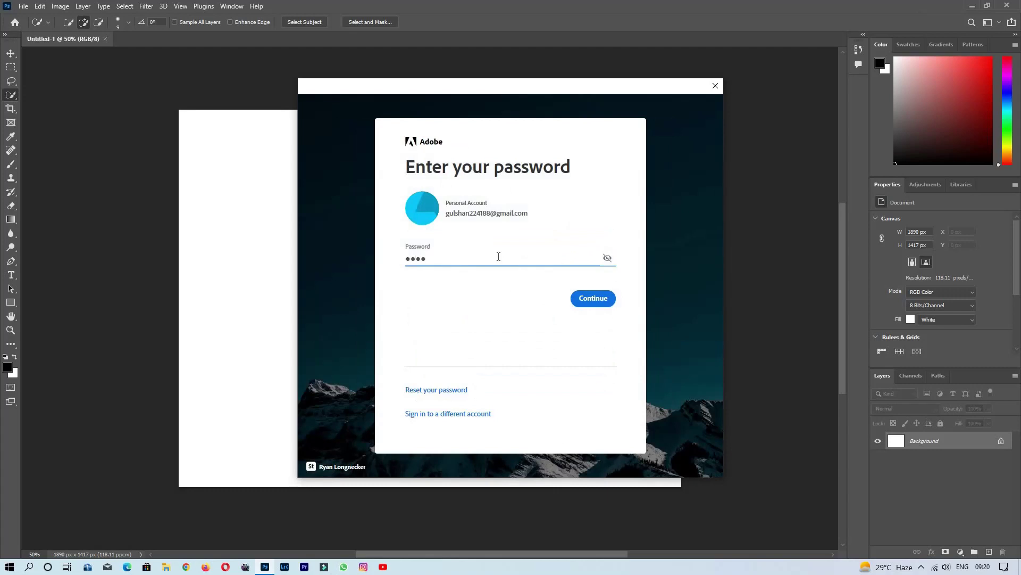
pyautogui.press('Return')
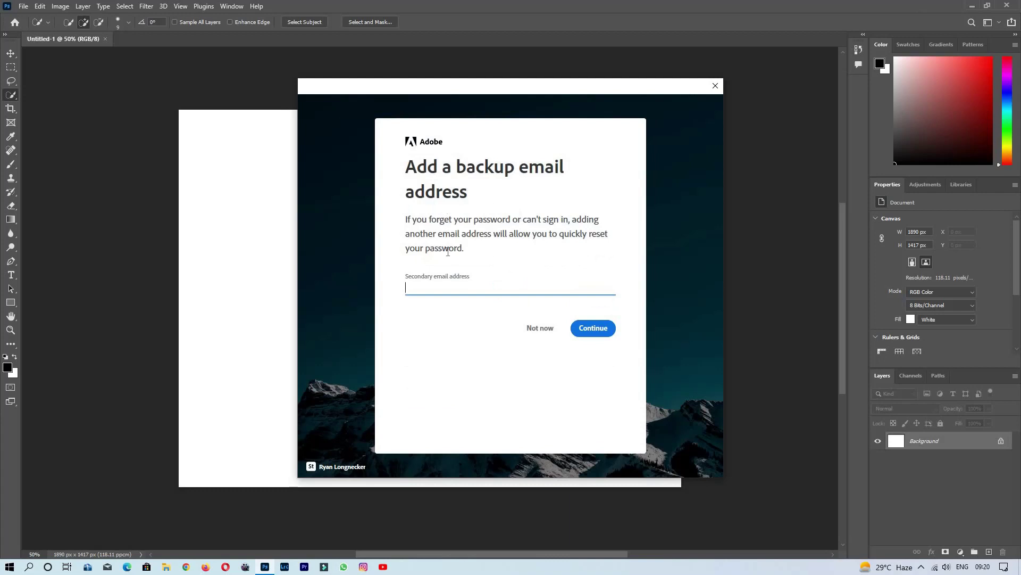
pyautogui.click(538, 331)
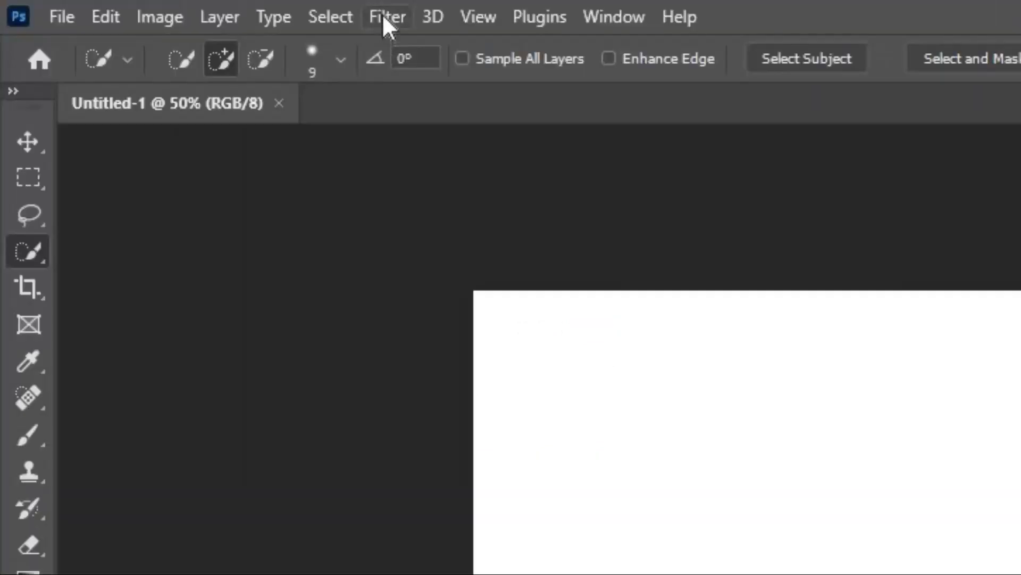
# - Relaunch Photoshop from the taskbar and check that Neural Filters is now enabled in Filter
pyautogui.click(146, 7)
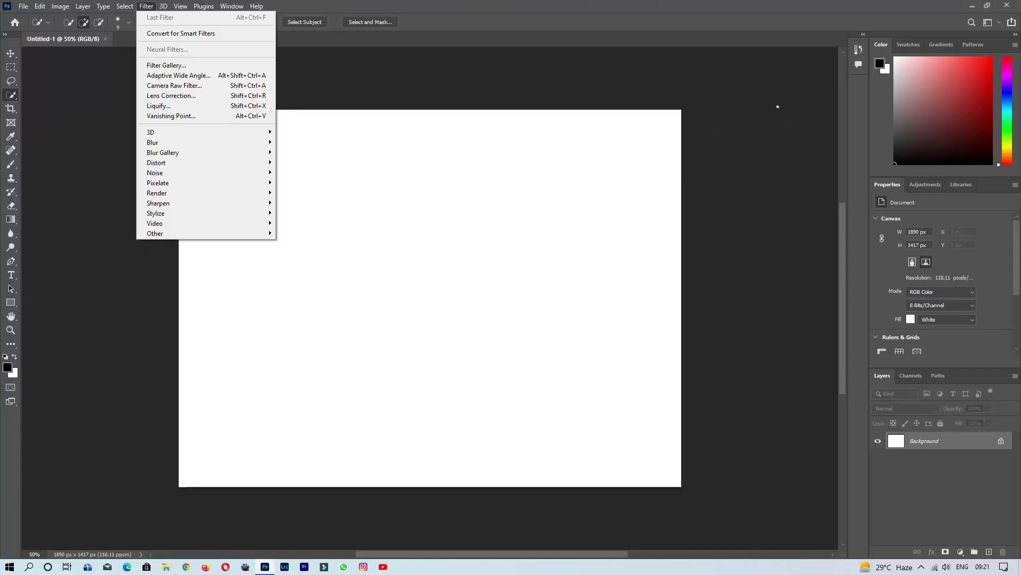
pyautogui.click(797, 118)
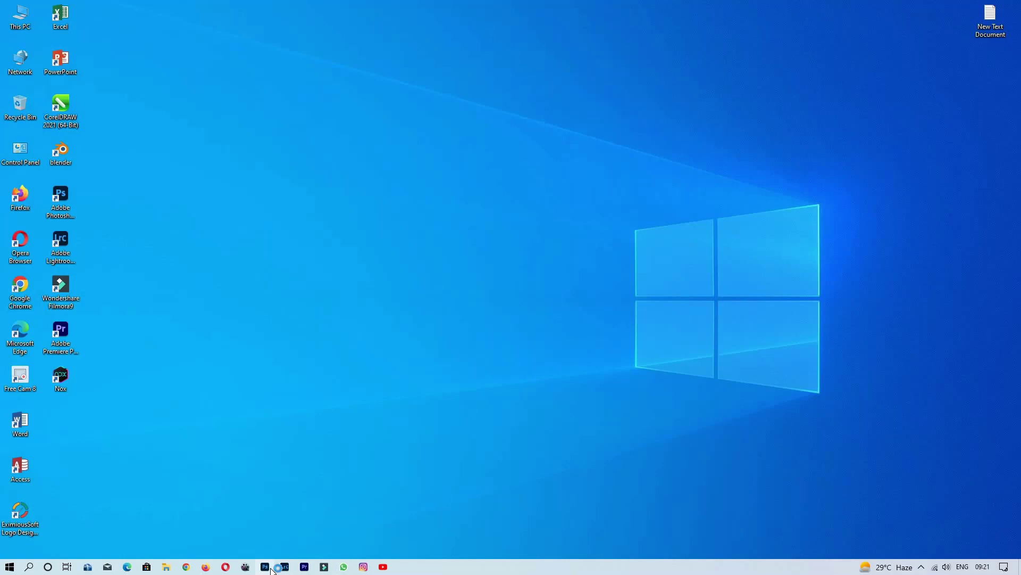
pyautogui.click(269, 567)
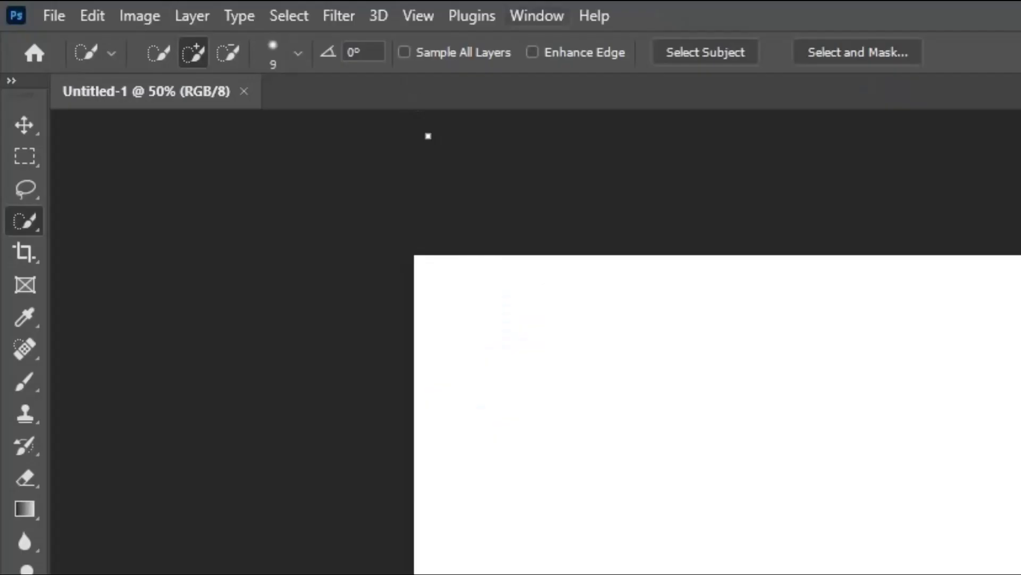
pyautogui.click(341, 15)
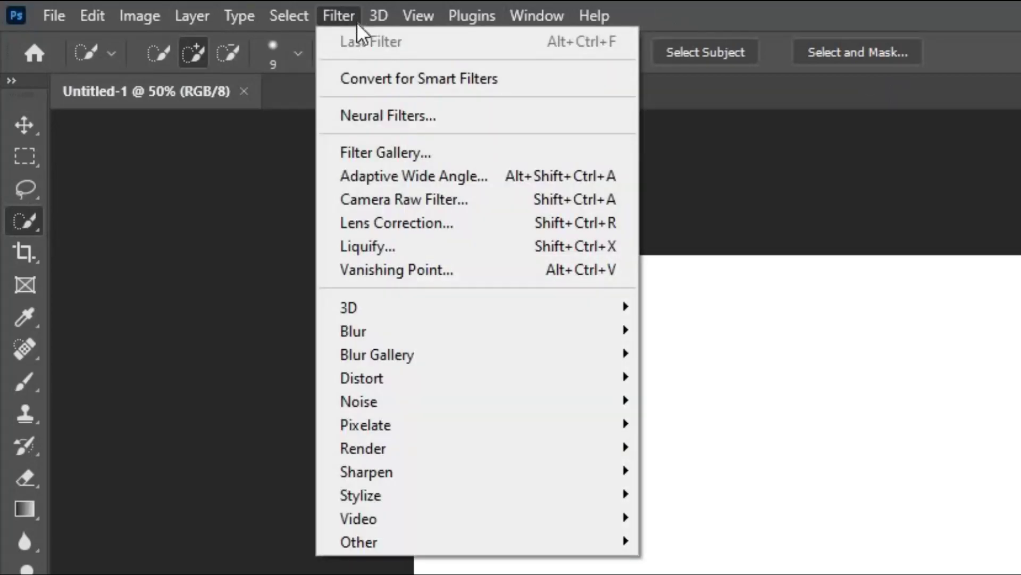
# - Open Neural Filters, step through its five-tip tour, then cancel back to the blank canvas
pyautogui.click(438, 119)
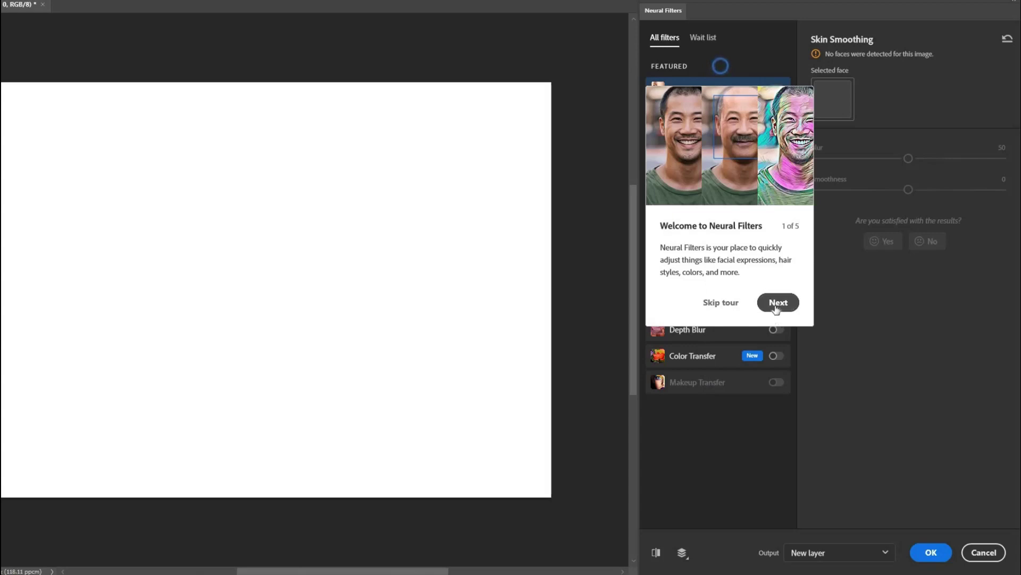
pyautogui.click(776, 303)
pyautogui.click(774, 351)
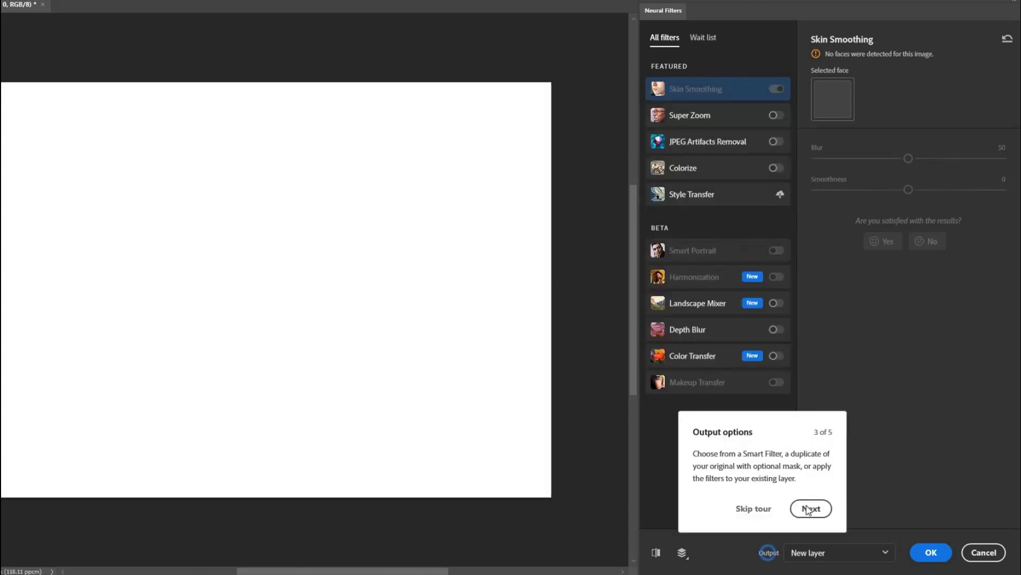
pyautogui.click(807, 508)
pyautogui.click(822, 362)
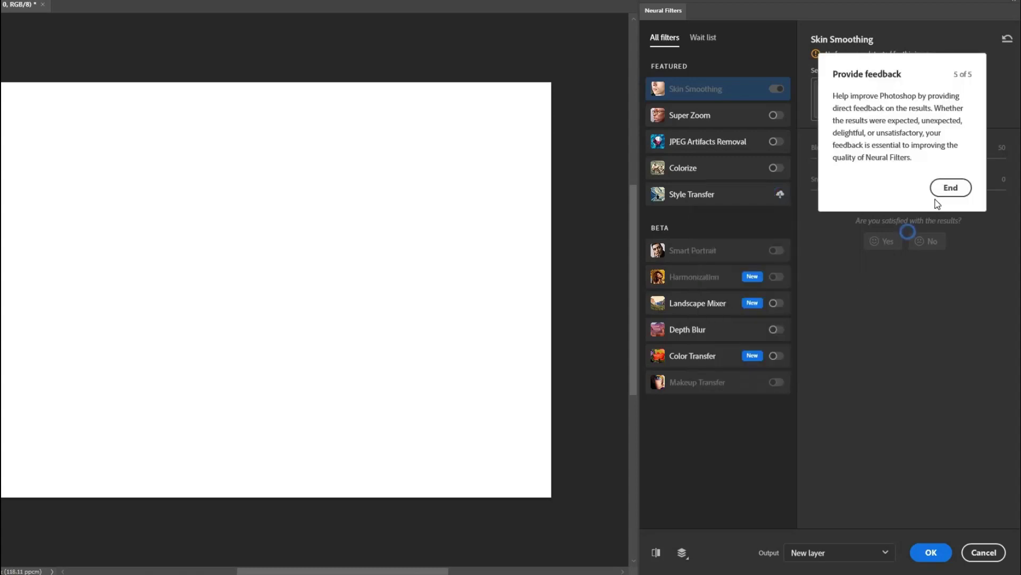
pyautogui.click(951, 187)
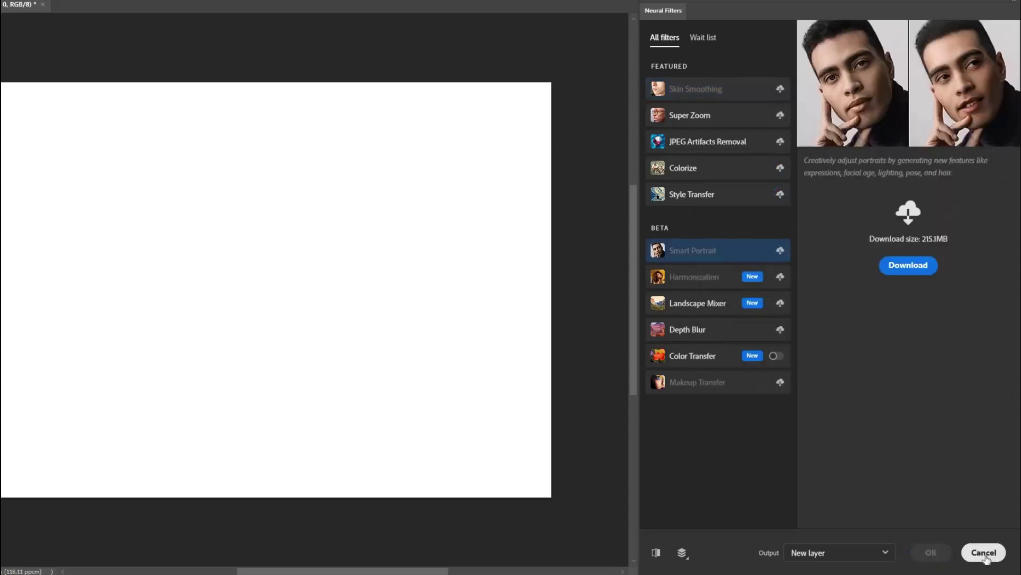
pyautogui.click(983, 553)
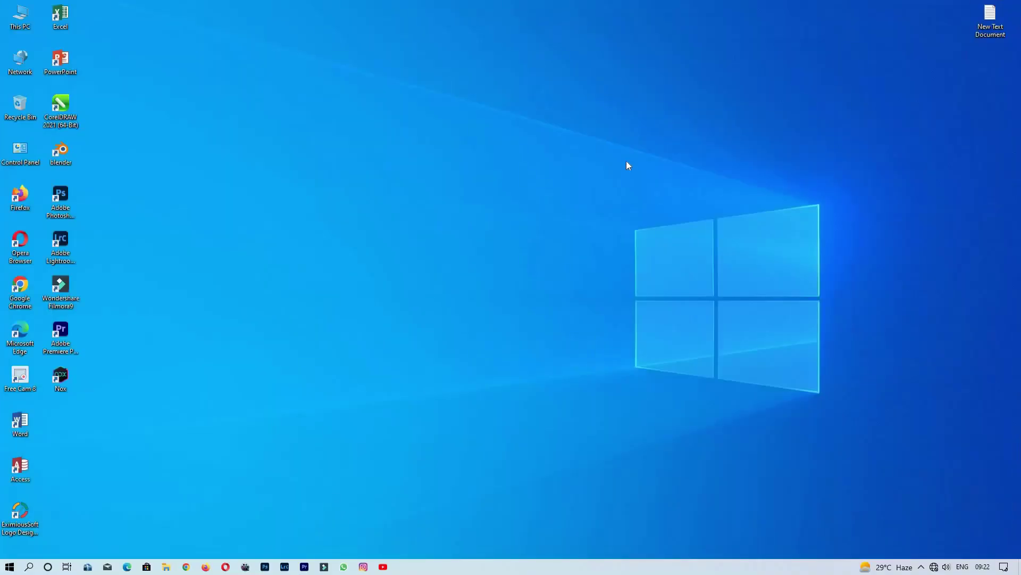
# - Refresh the desktop and open 'Edit the system environment variables' via a Start search for 'edit sy'
pyautogui.rightClick(611, 142)
pyautogui.click(630, 174)
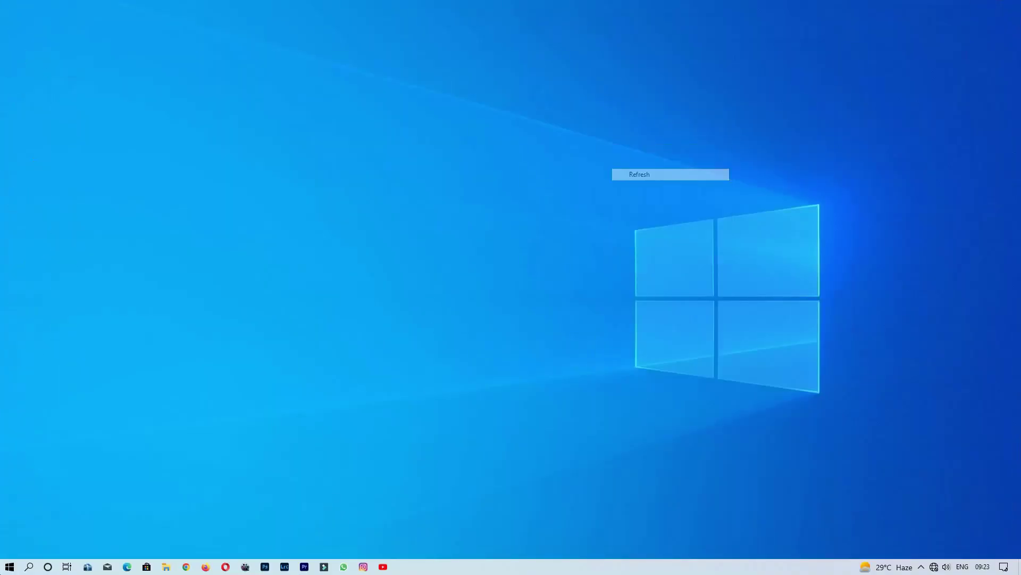
pyautogui.click(9, 566)
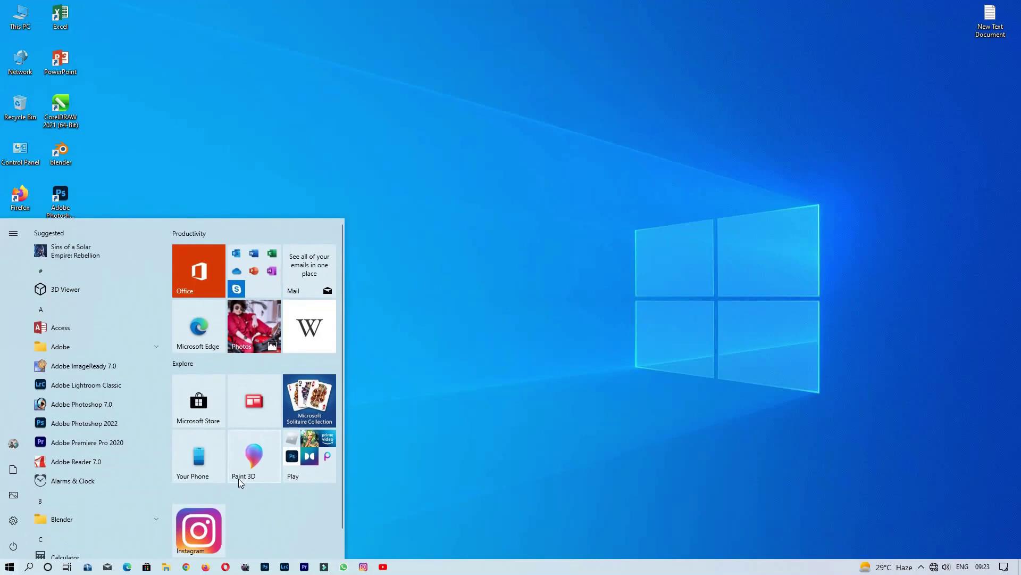
pyautogui.write('edit sy')
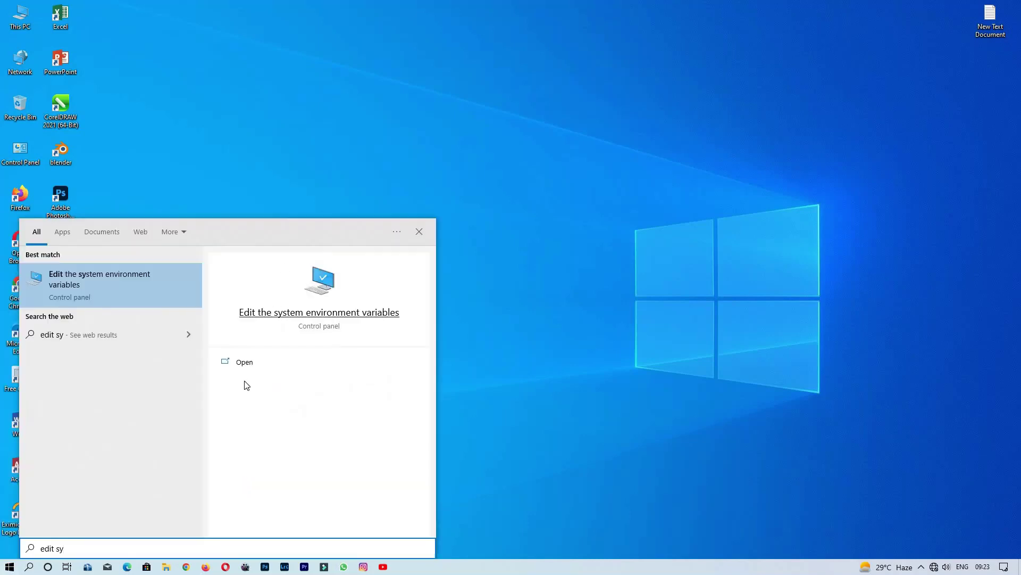
pyautogui.click(244, 362)
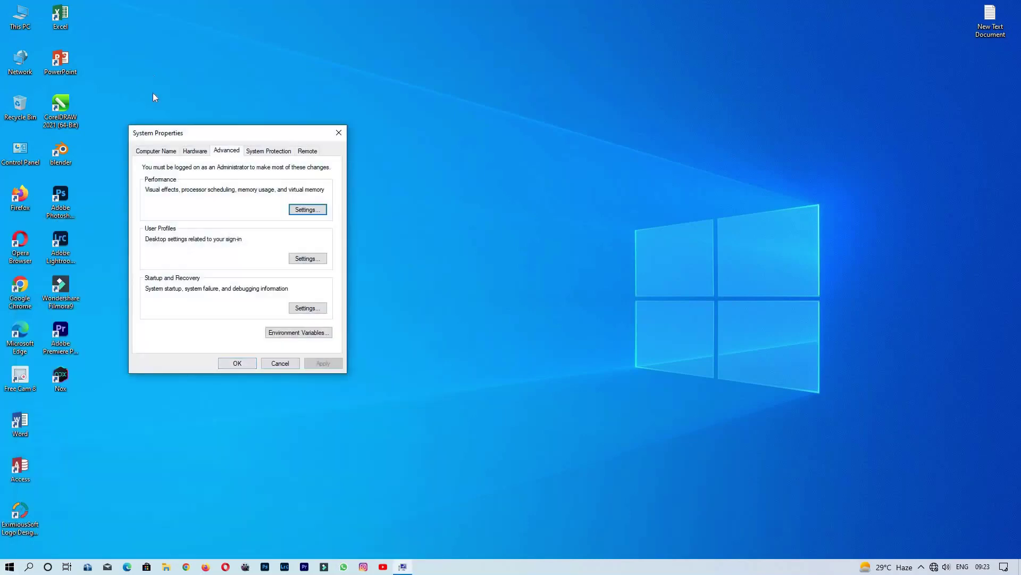
# - Move System Properties aside and open This PC in a maximised File Explorer window
pyautogui.moveTo(158, 135); pyautogui.dragTo(386, 87)
pyautogui.doubleClick(19, 16)
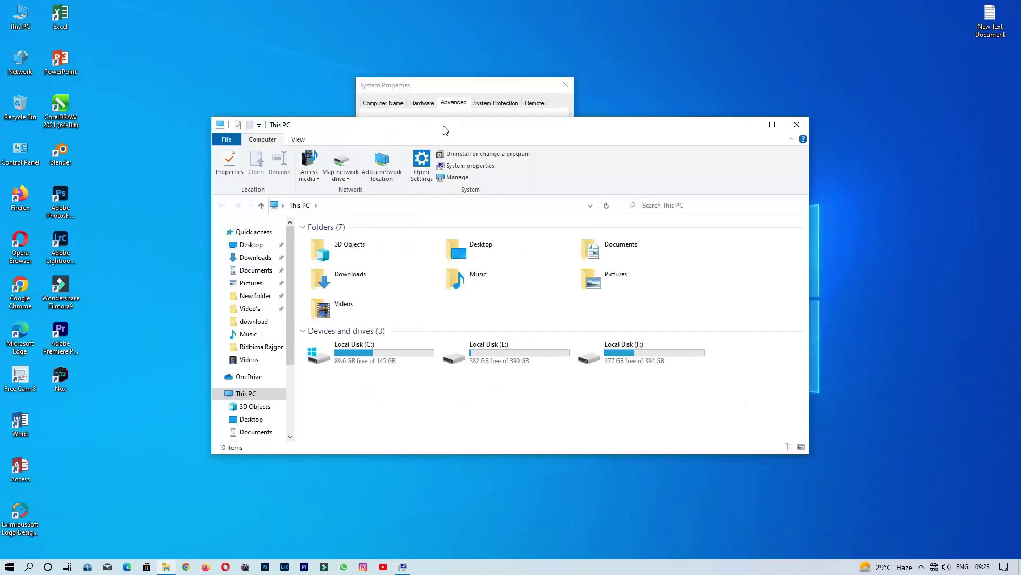
pyautogui.doubleClick(445, 127)
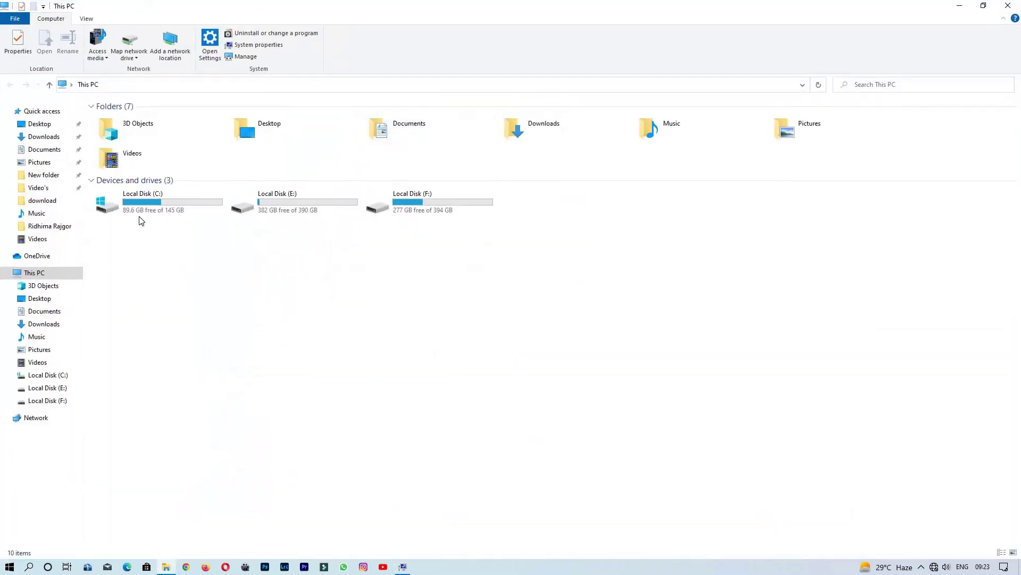
# - Create a new folder named TEMP at the root of Local Disk (C:) and open it
pyautogui.doubleClick(144, 213)
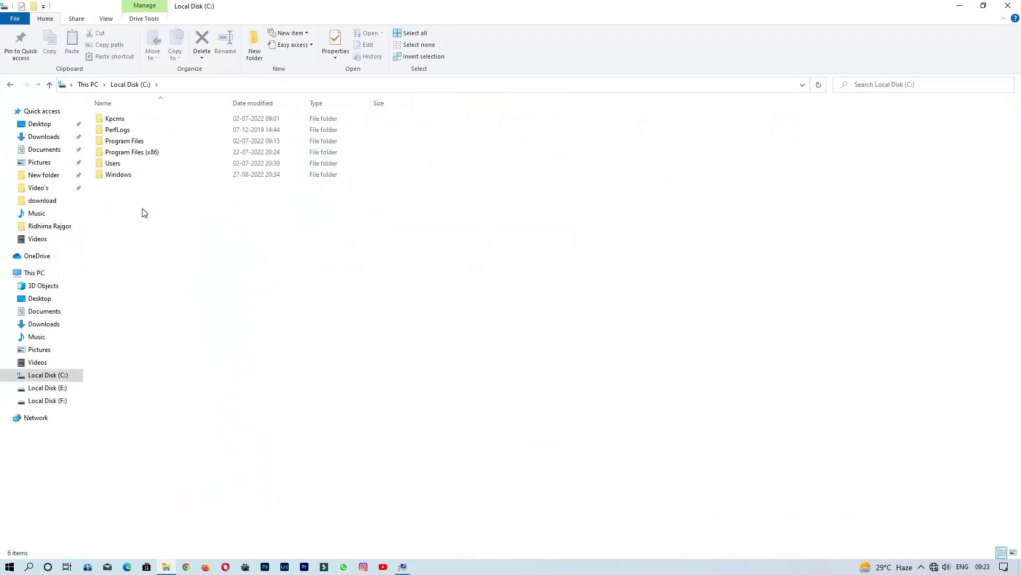
pyautogui.click(255, 47)
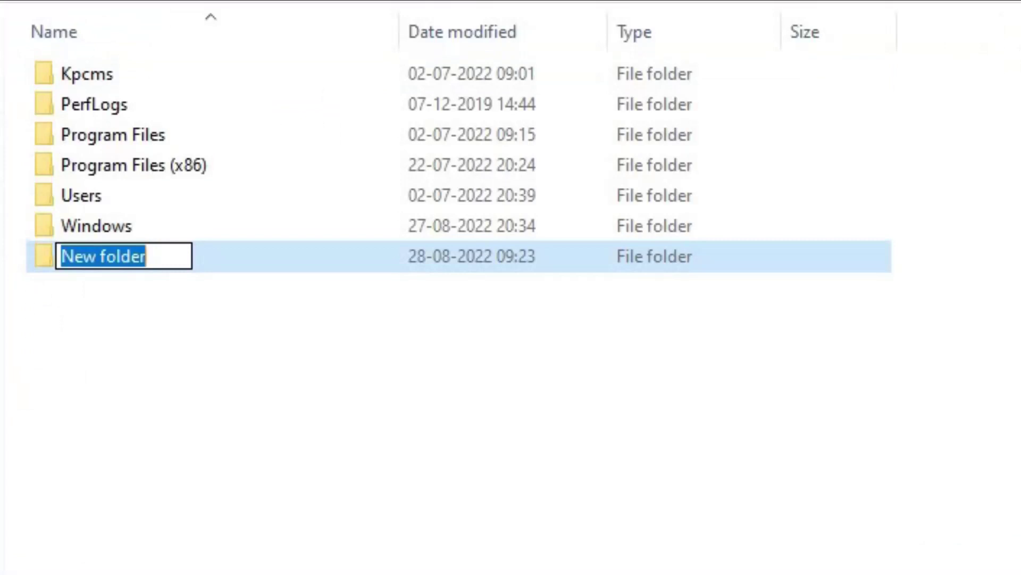
pyautogui.write('T')
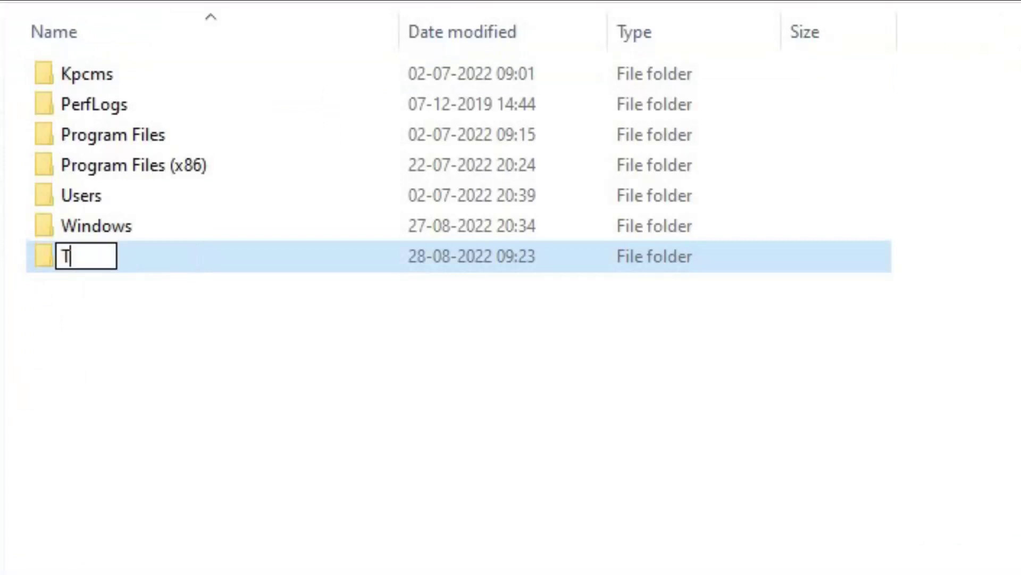
pyautogui.write('EMP')
pyautogui.press('Return')
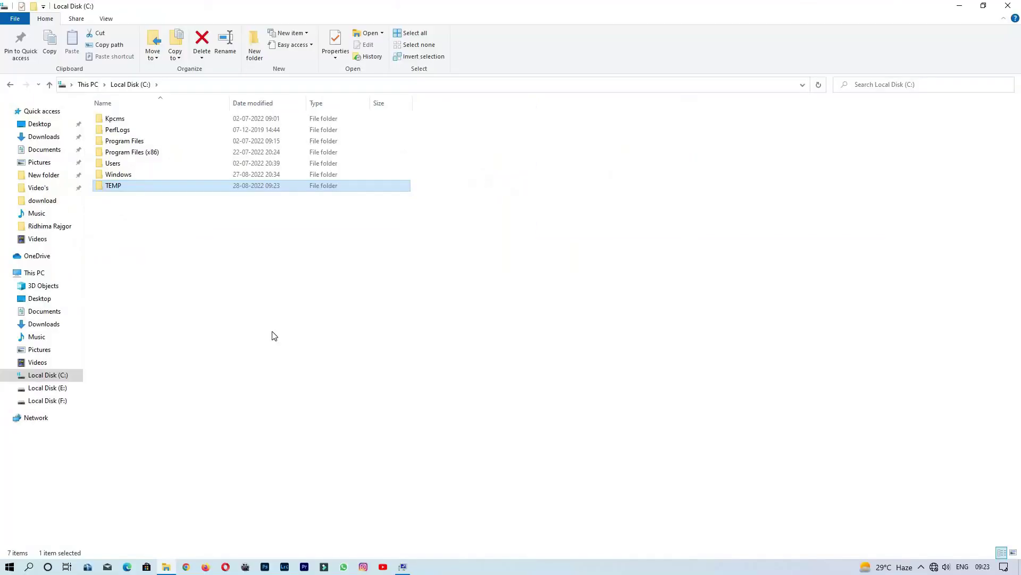
pyautogui.press('Return')
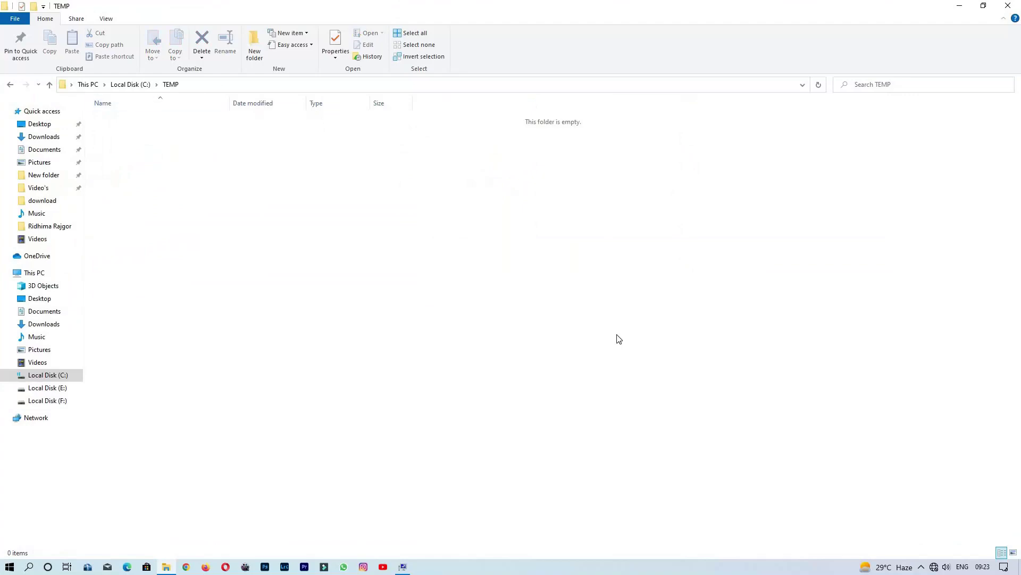
# - Close Explorer, then open Environment Variables and edit the system TEMP variable
pyautogui.click(1008, 5)
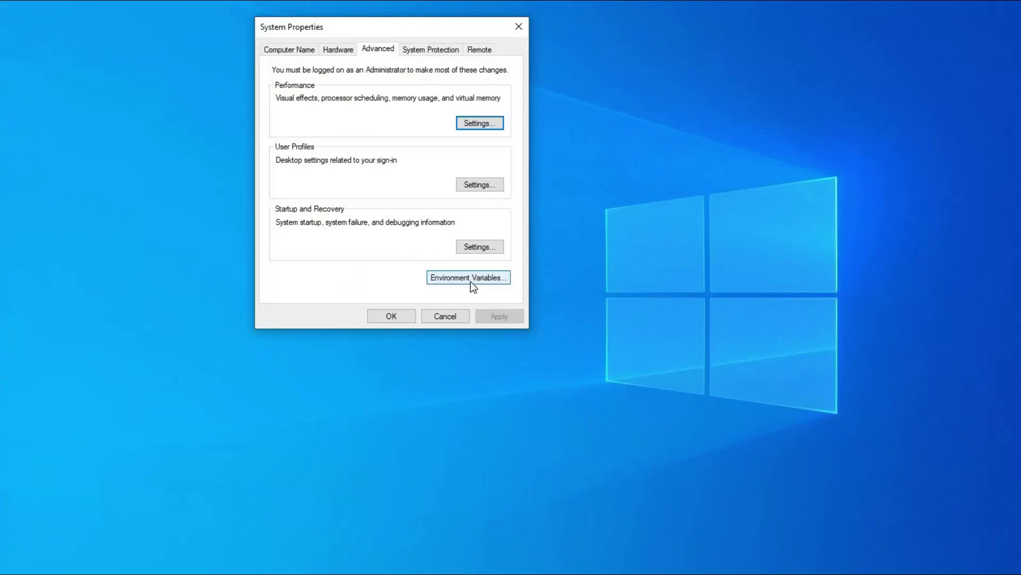
pyautogui.click(471, 281)
pyautogui.scroll(-1, 454, 294)
pyautogui.scroll(-2, 452, 306)
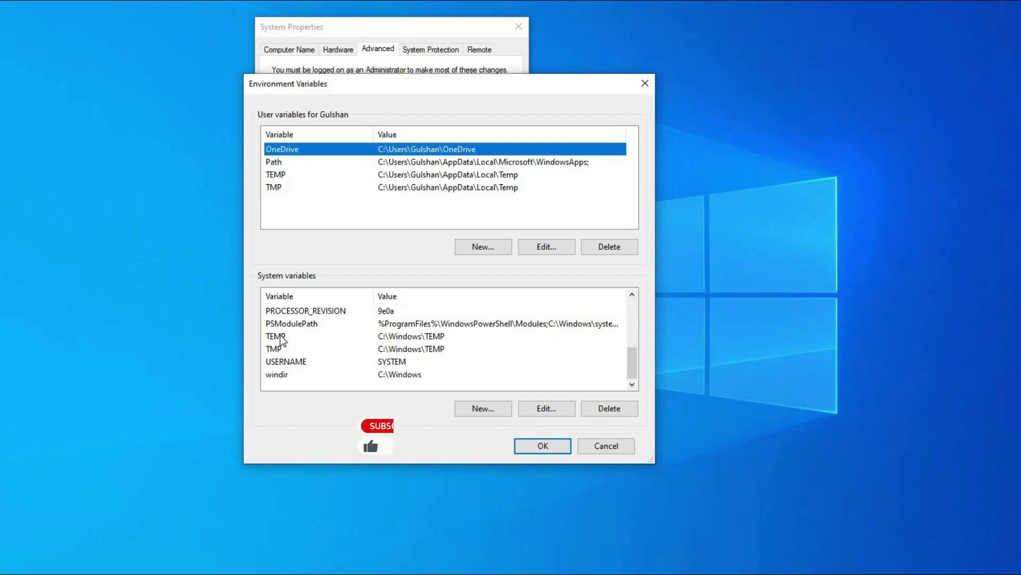
pyautogui.click(404, 339)
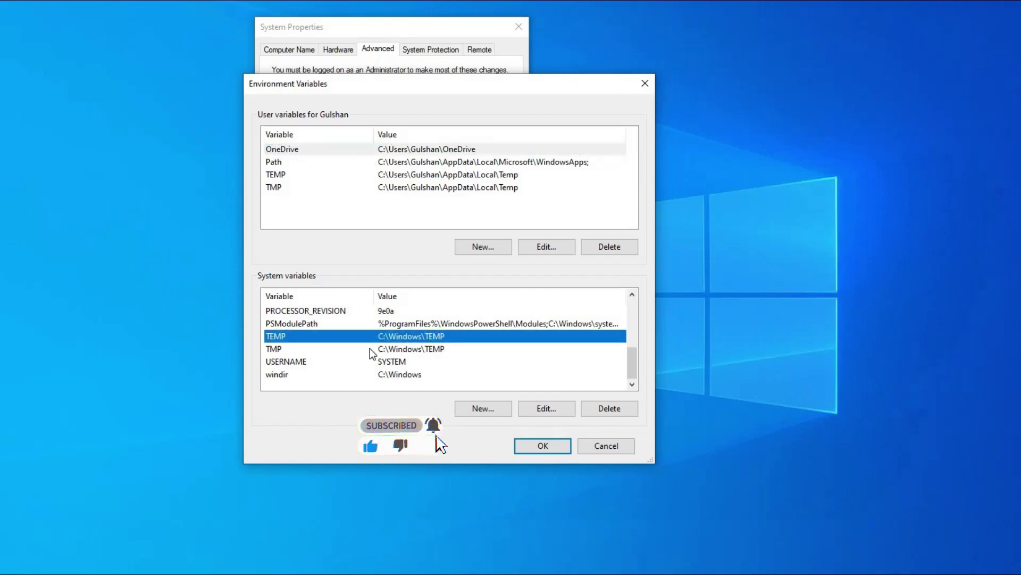
pyautogui.press('Tab')
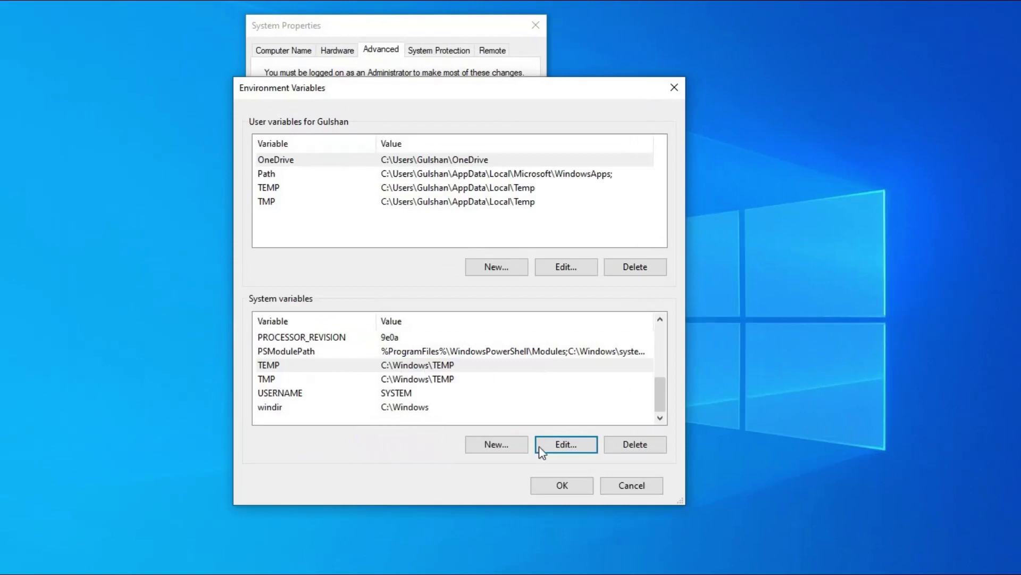
pyautogui.click(585, 445)
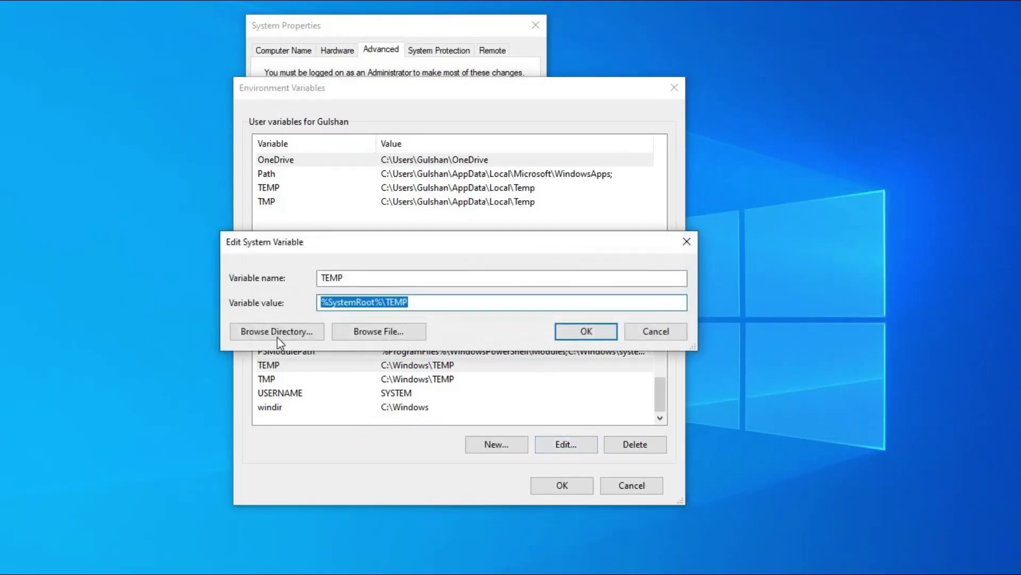
# - Browse to Local Disk (C:) > TEMP and save C:\TEMP as the TEMP value
pyautogui.click(297, 336)
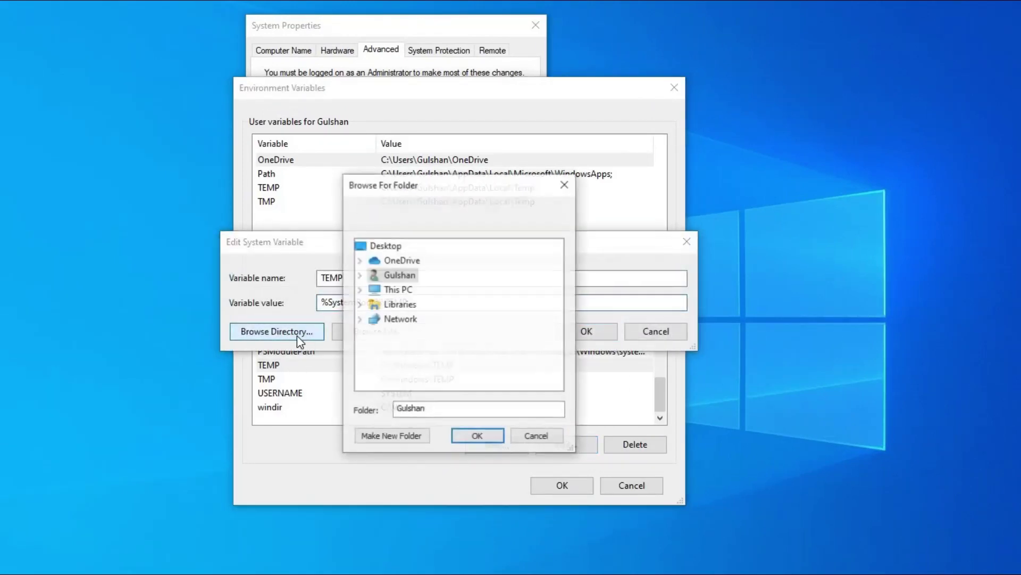
pyautogui.click(359, 290)
pyautogui.scroll(-1, 402, 322)
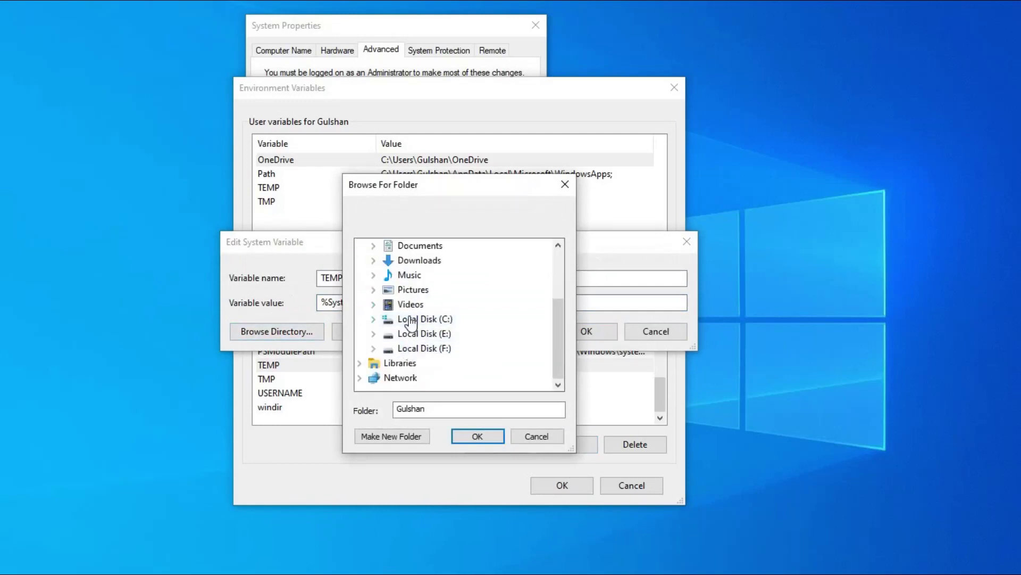
pyautogui.click(403, 320)
pyautogui.scroll(-1, 427, 330)
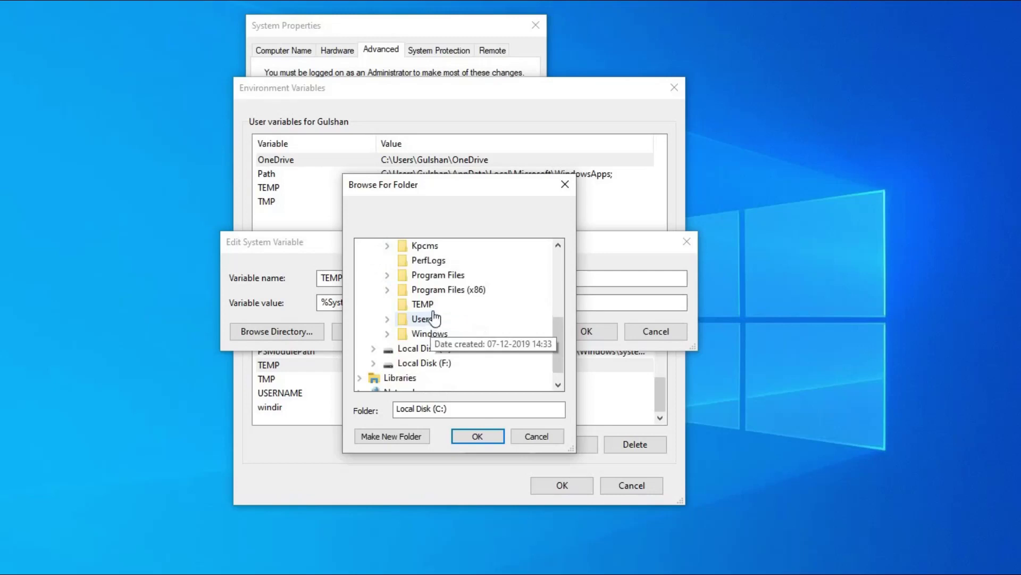
pyautogui.click(424, 307)
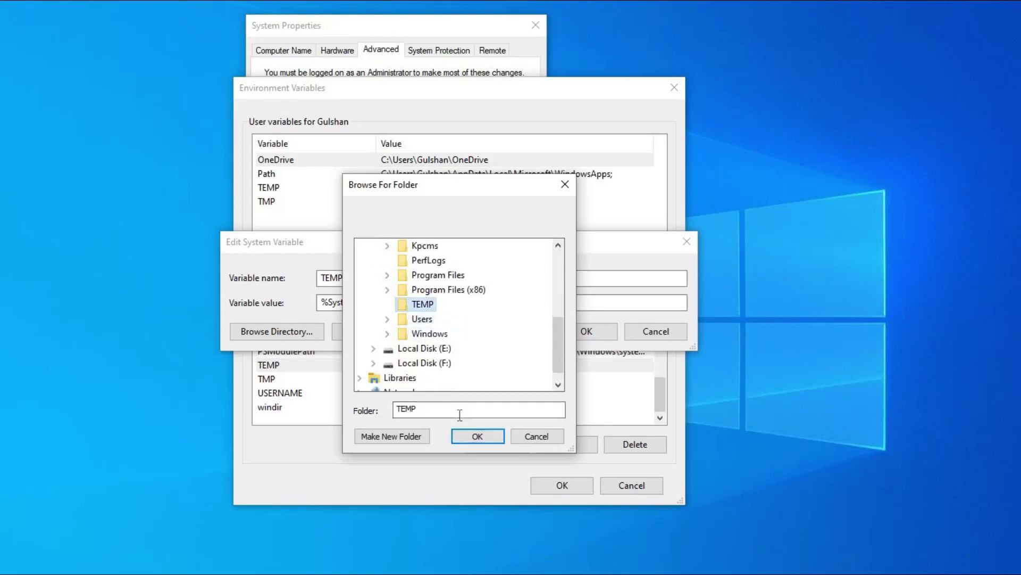
pyautogui.click(470, 436)
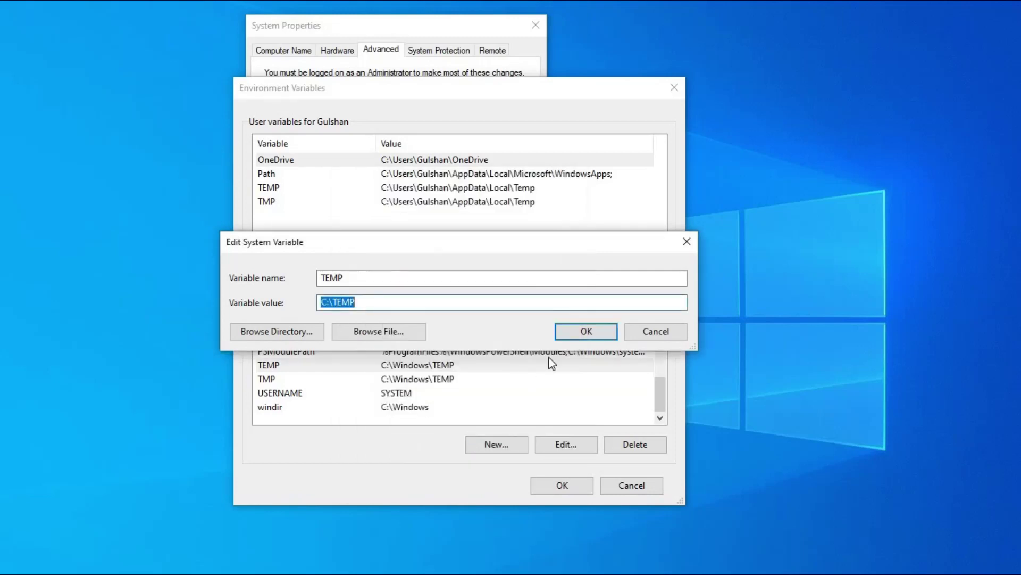
pyautogui.click(574, 337)
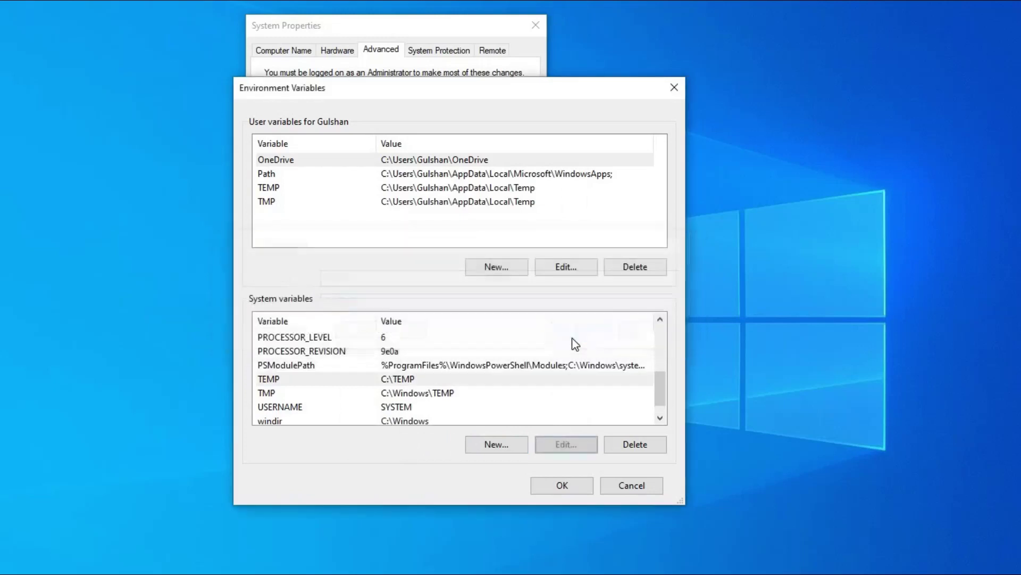
# - Edit the system TMP variable, browse to Local Disk (C:) > TEMP, and save C:\TEMP
pyautogui.scroll(-1, 479, 368)
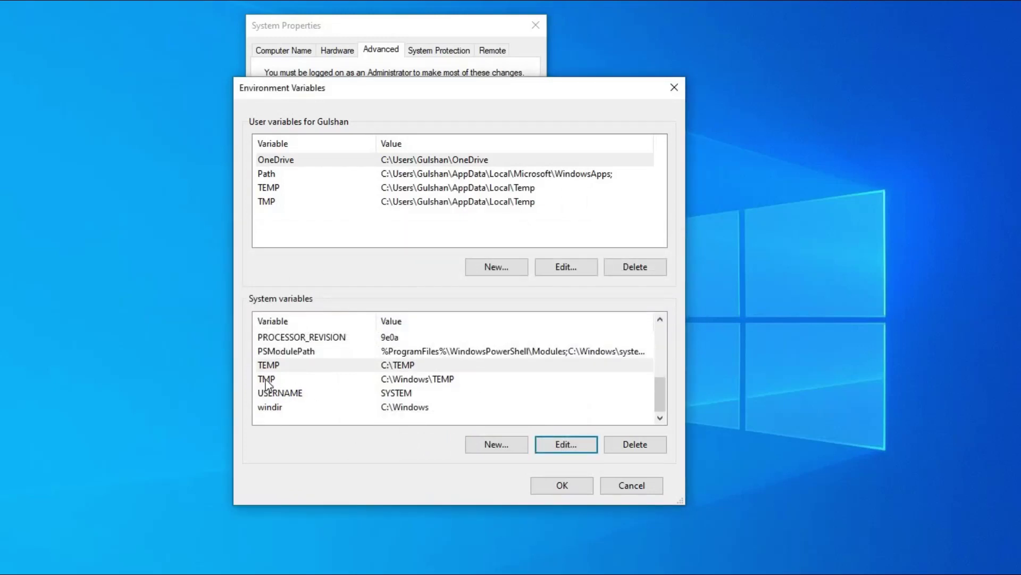
pyautogui.click(413, 380)
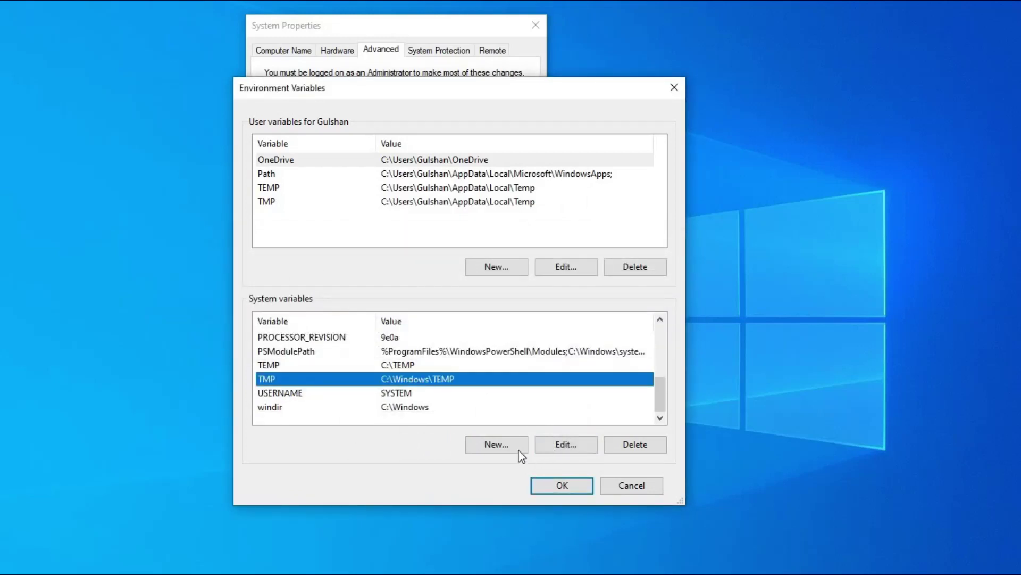
pyautogui.click(576, 448)
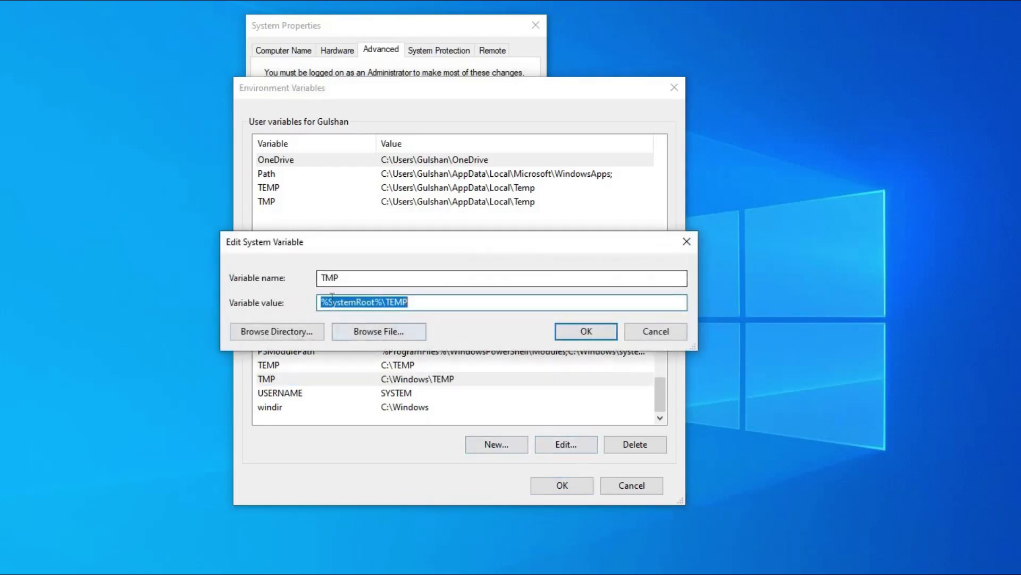
pyautogui.click(269, 334)
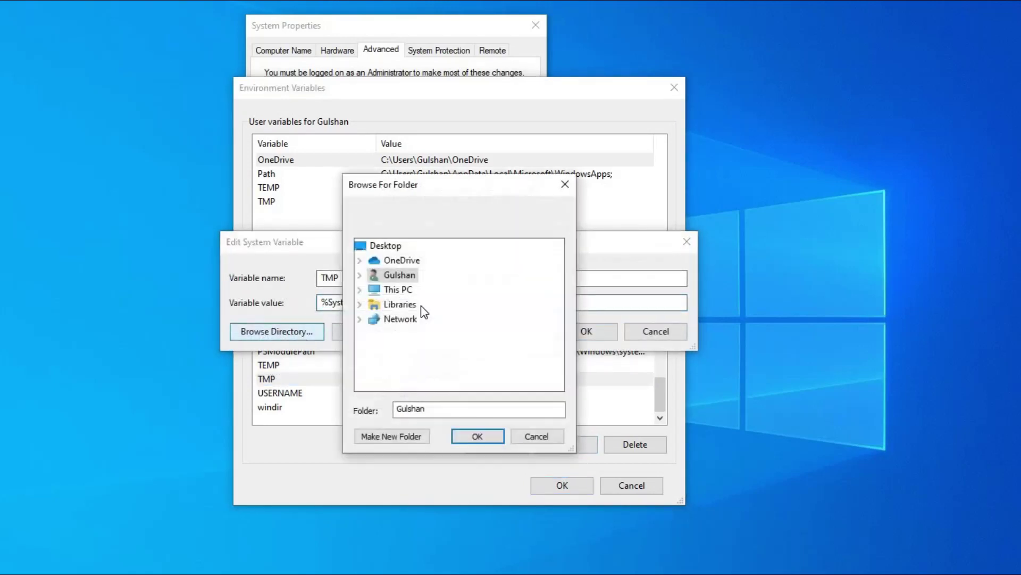
pyautogui.click(359, 289)
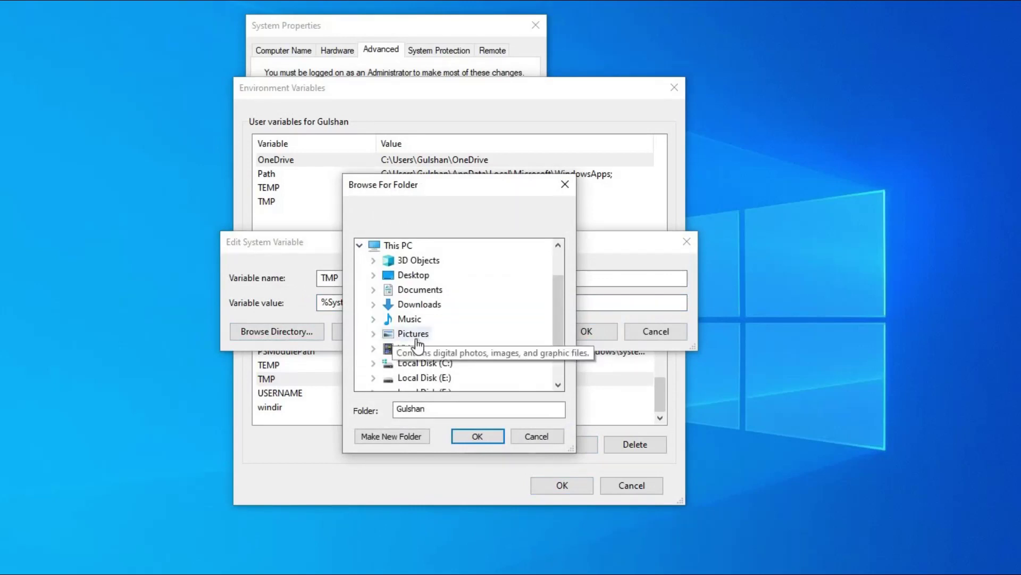
pyautogui.scroll(-1, 418, 346)
pyautogui.doubleClick(420, 319)
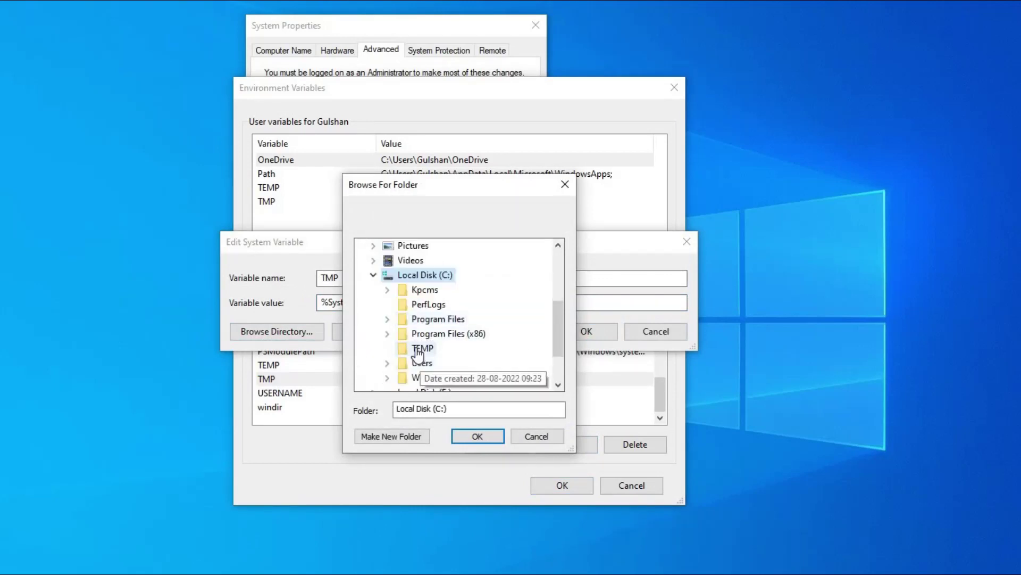
pyautogui.click(421, 348)
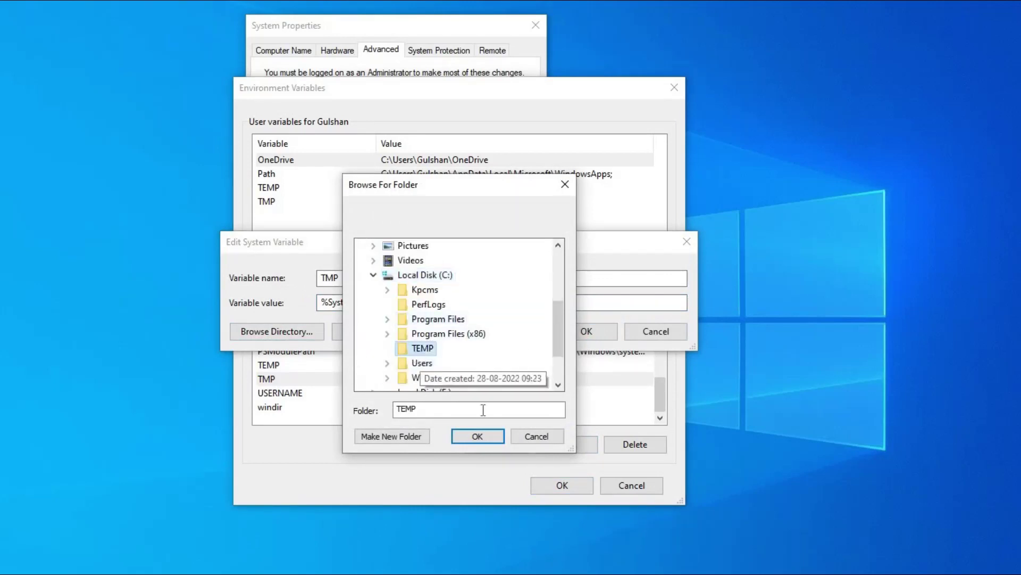
pyautogui.click(468, 438)
pyautogui.press('Return')
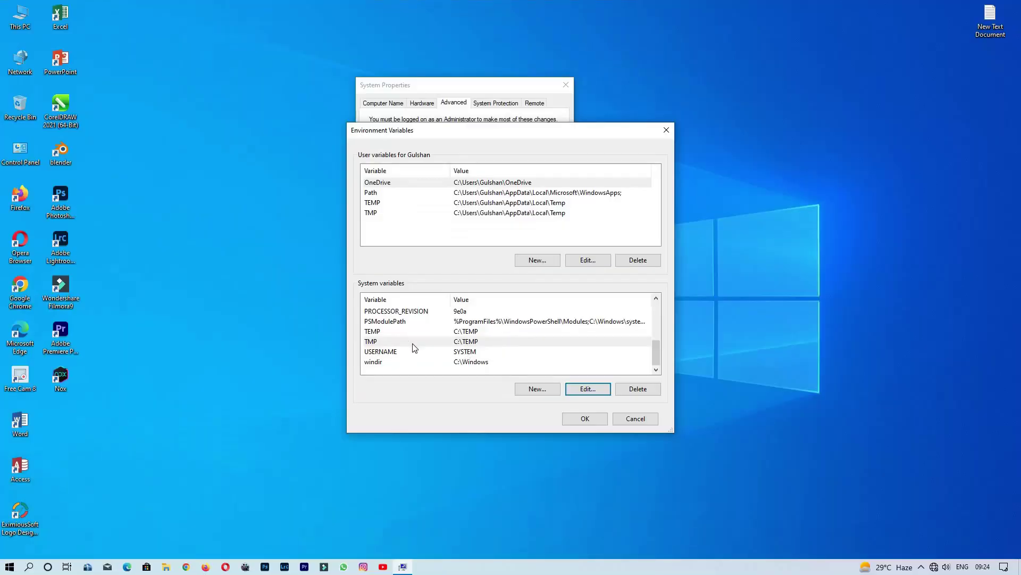
# - Review the TEMP and TMP values, then confirm Environment Variables and System Properties with OK
pyautogui.click(485, 332)
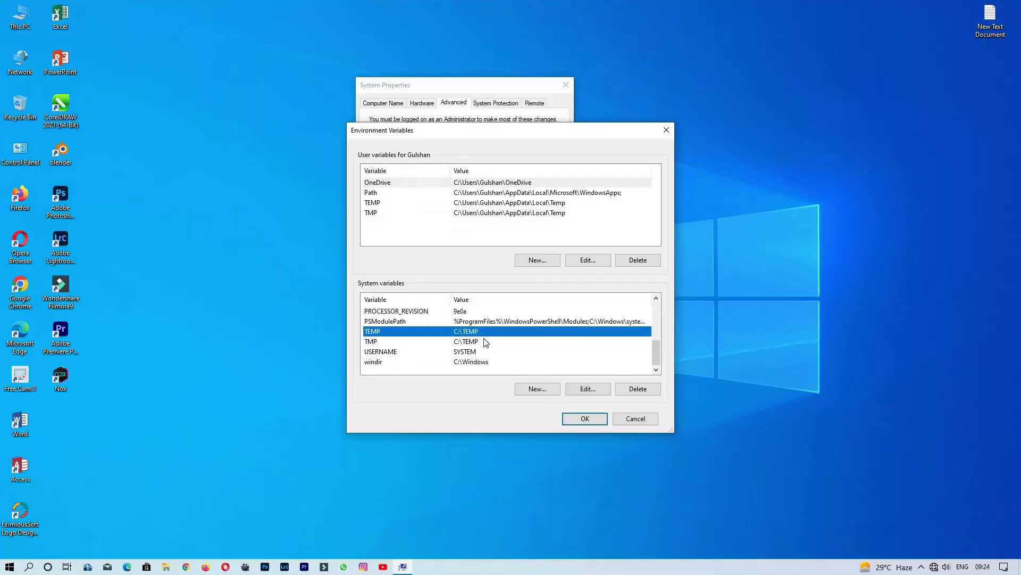
pyautogui.click(485, 344)
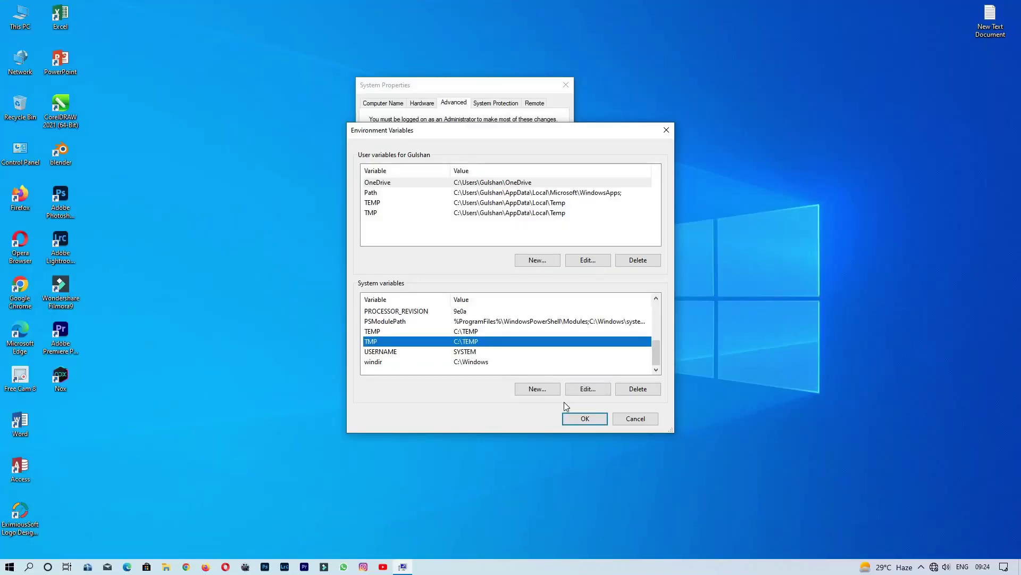
pyautogui.click(586, 418)
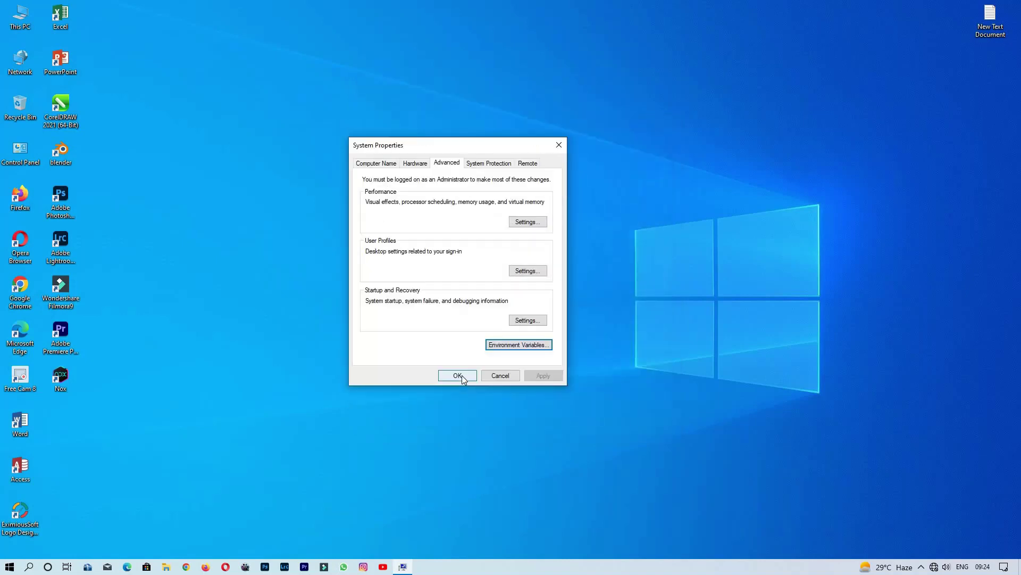
pyautogui.click(461, 375)
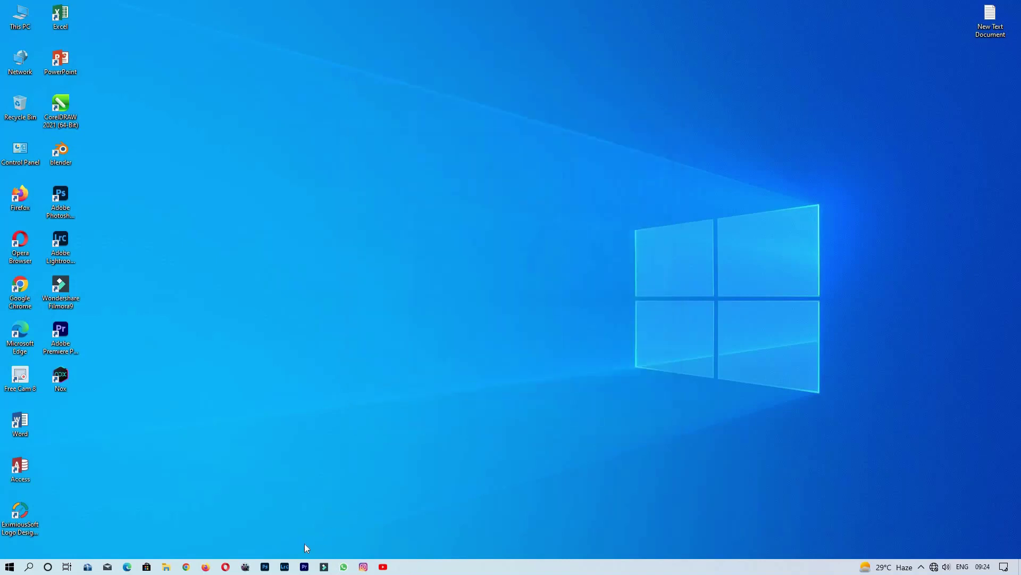